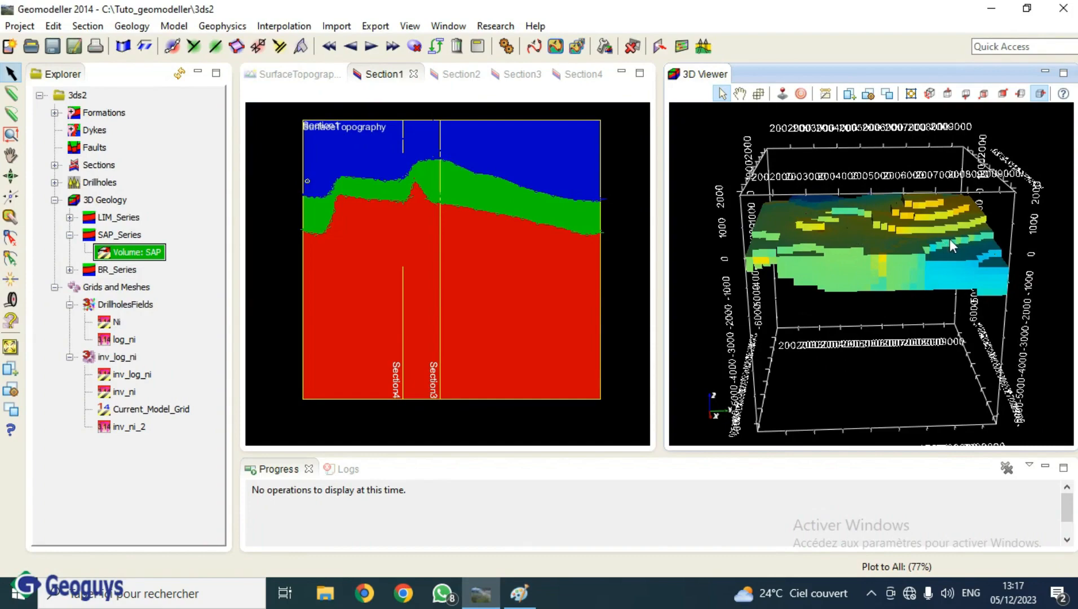
# Start a new field calculation on the inv_log_ni grid with the condition "if( inv_ni_2 < > nan ;"
pyautogui.moveTo(886, 322); pyautogui.dragTo(999, 270)
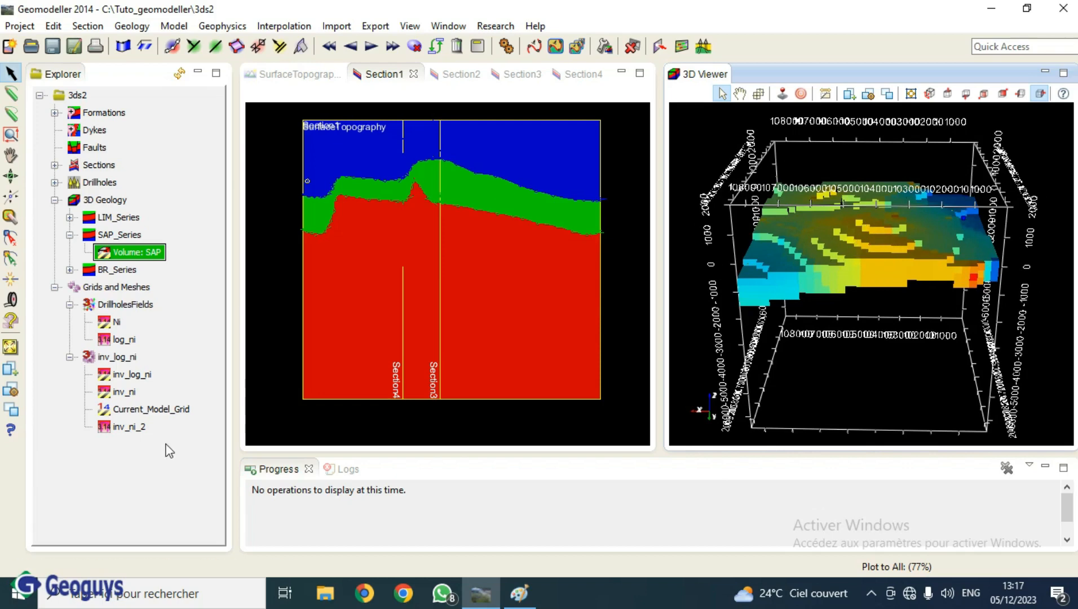
pyautogui.click(126, 361)
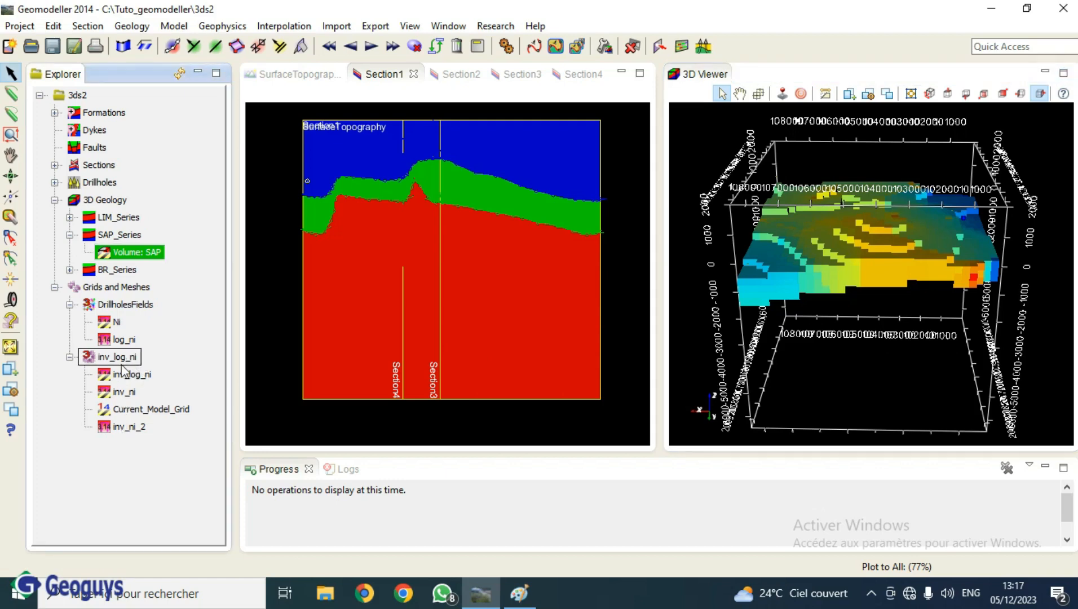
pyautogui.rightClick(124, 363)
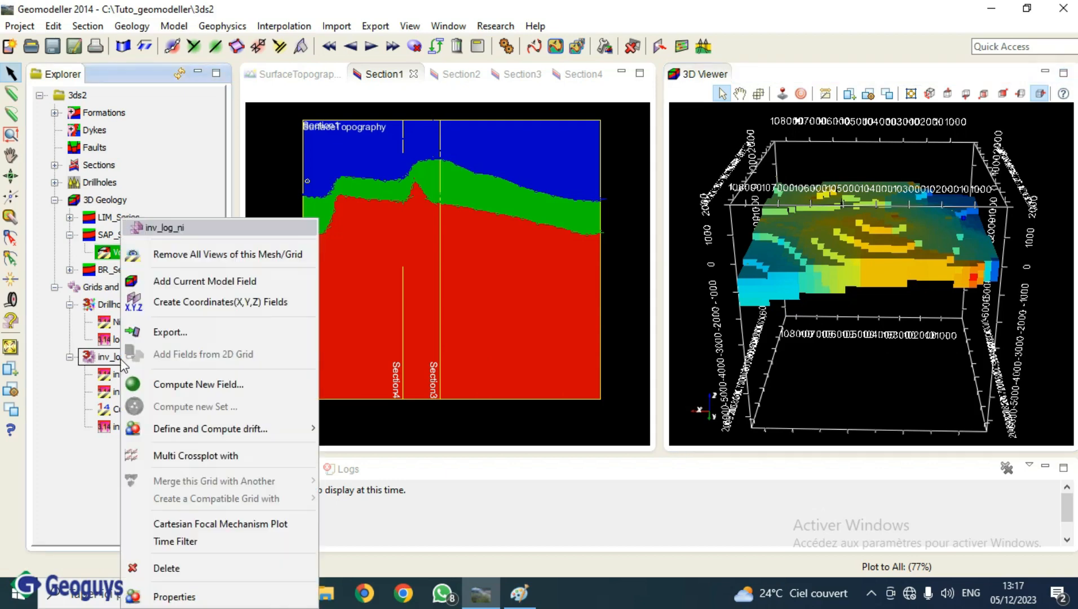
pyautogui.click(120, 359)
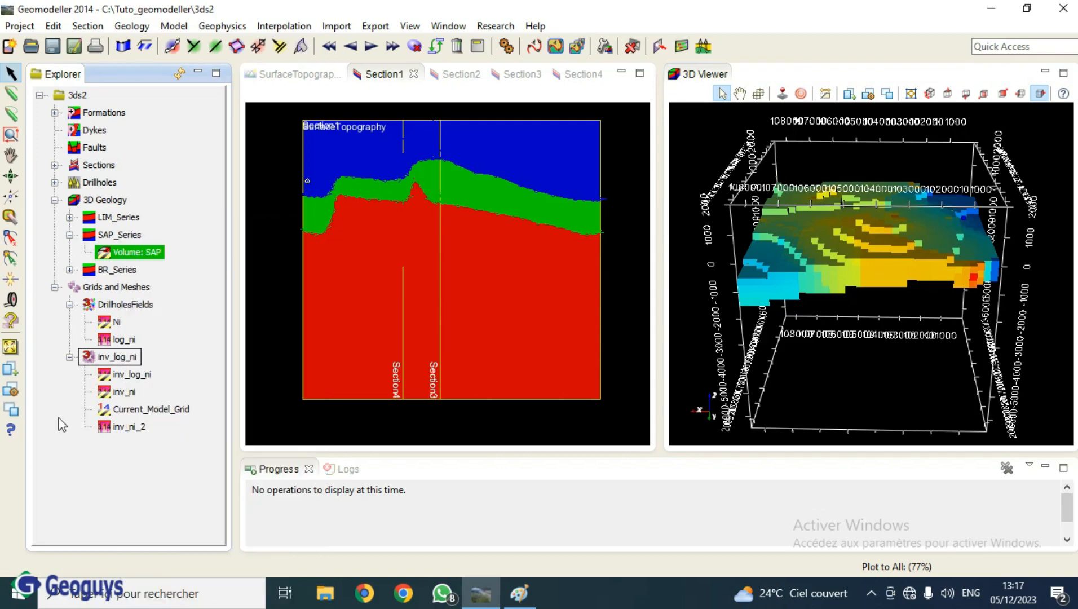
pyautogui.rightClick(135, 361)
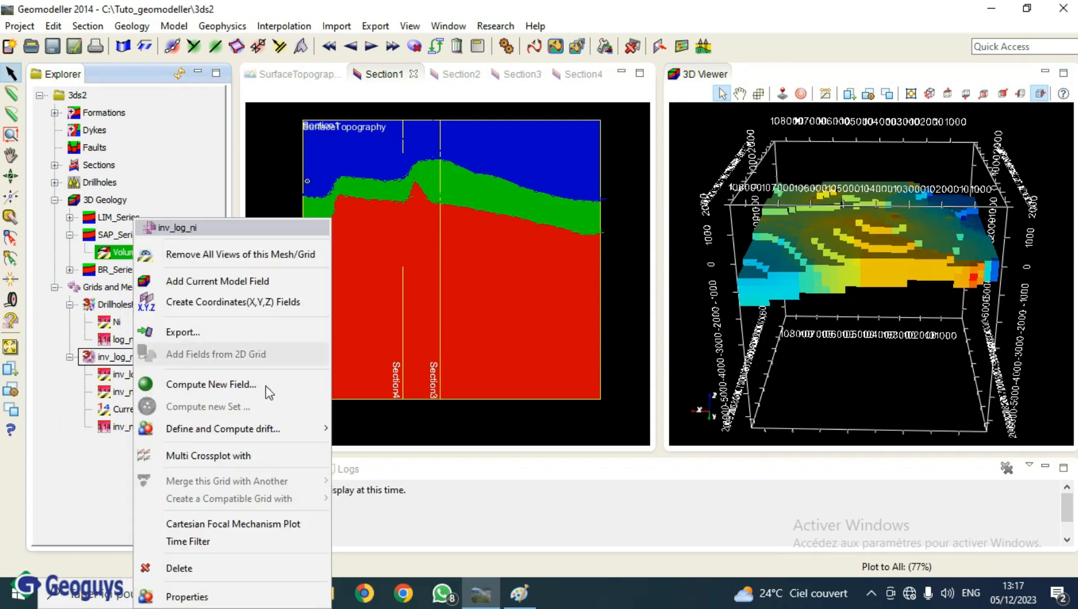
pyautogui.click(210, 386)
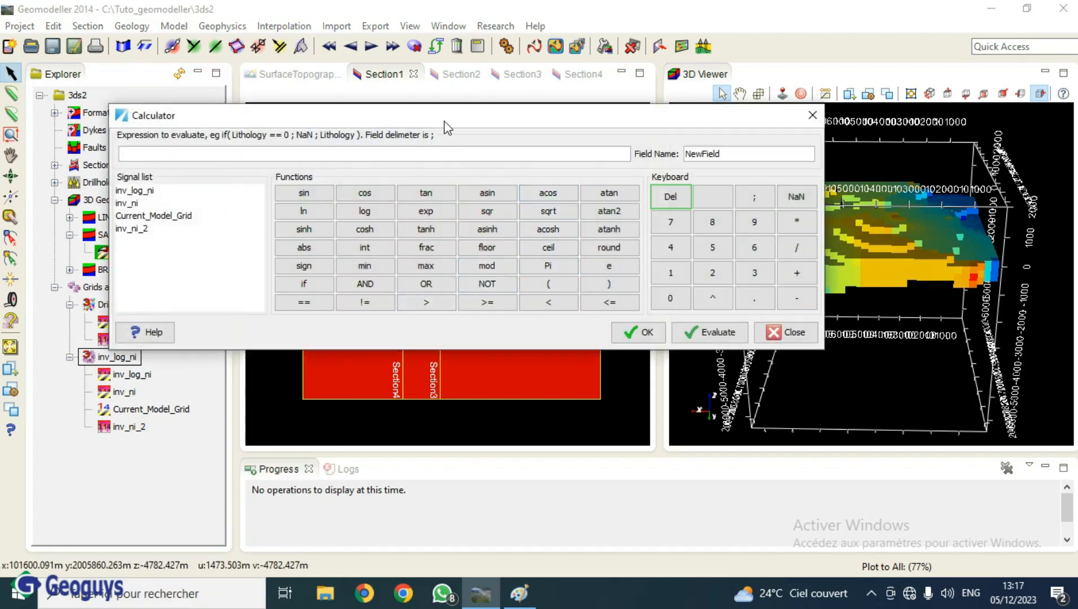
pyautogui.moveTo(445, 127); pyautogui.dragTo(566, 161)
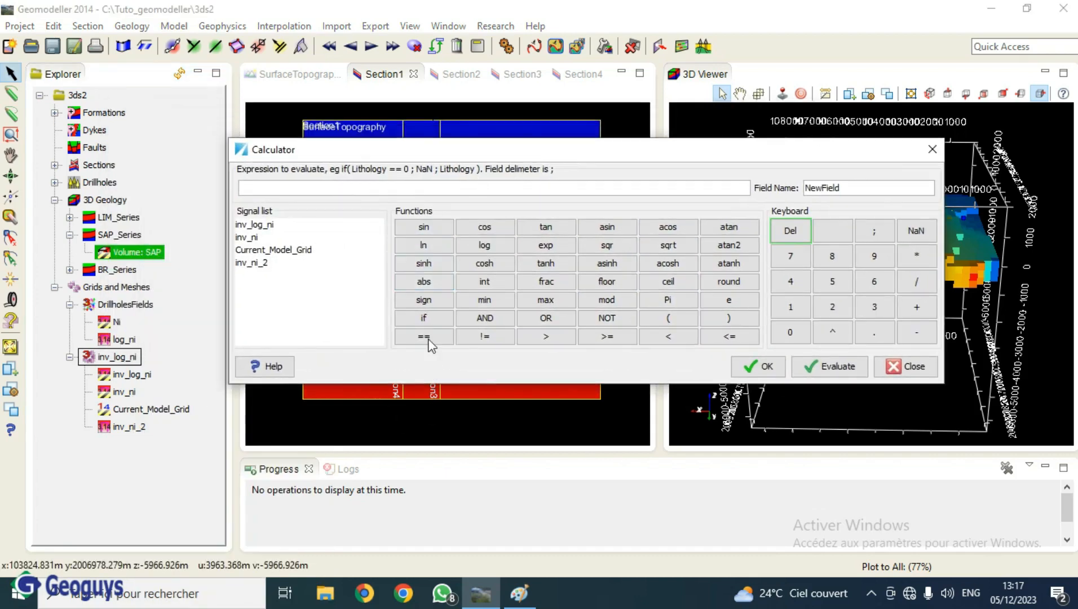
pyautogui.click(424, 319)
pyautogui.doubleClick(258, 263)
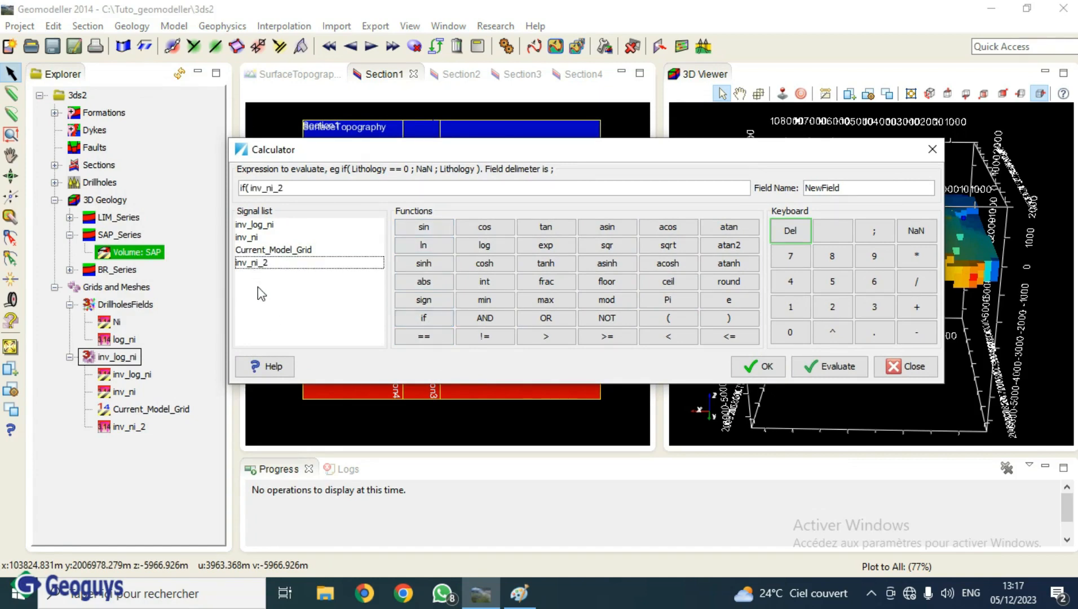
pyautogui.doubleClick(292, 187)
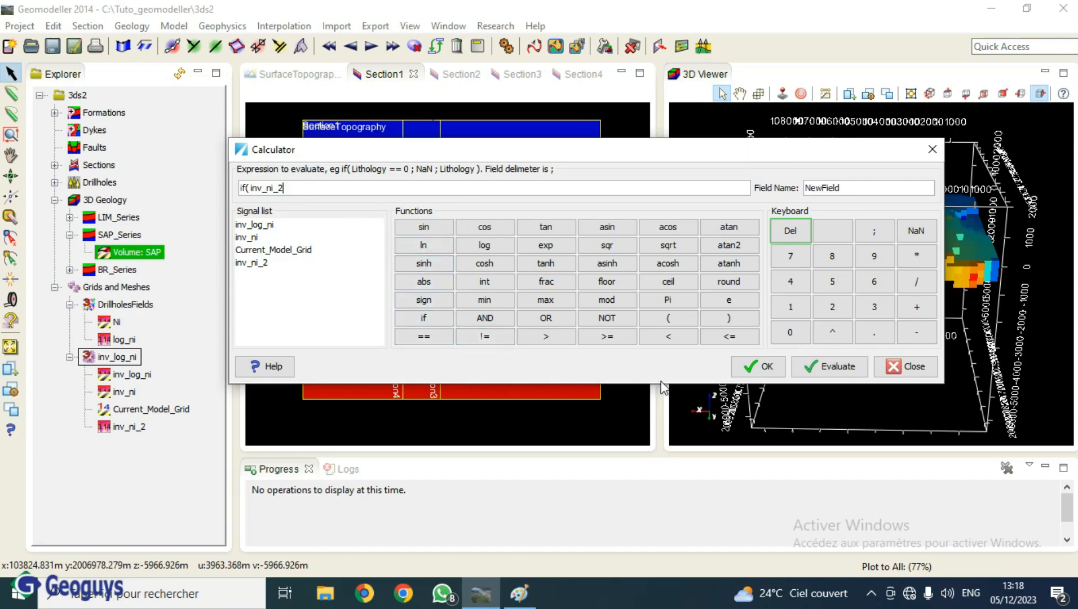
pyautogui.click(665, 337)
pyautogui.click(545, 337)
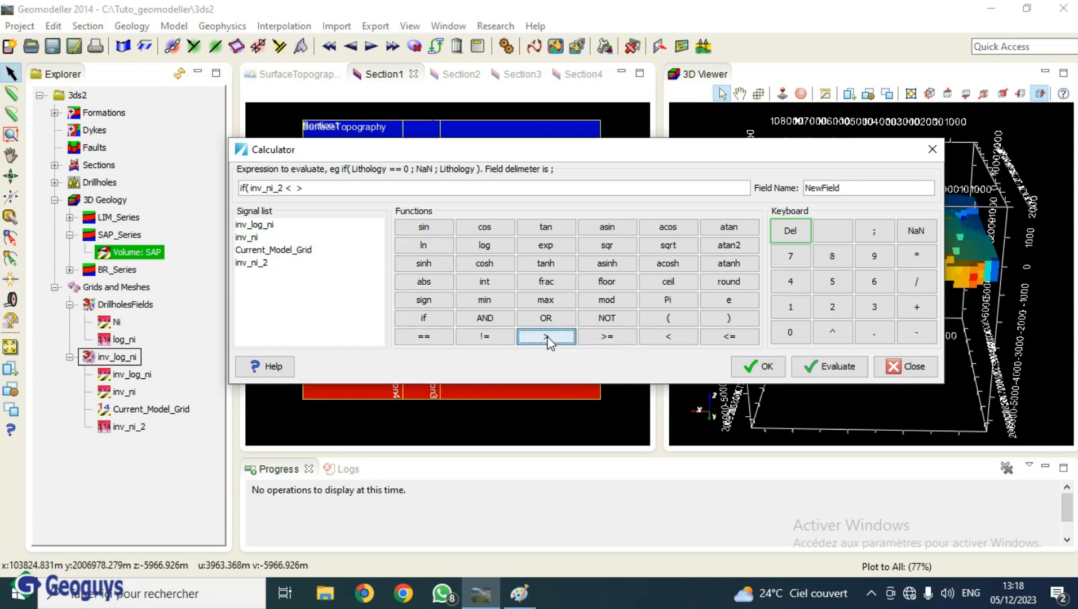
pyautogui.click(914, 231)
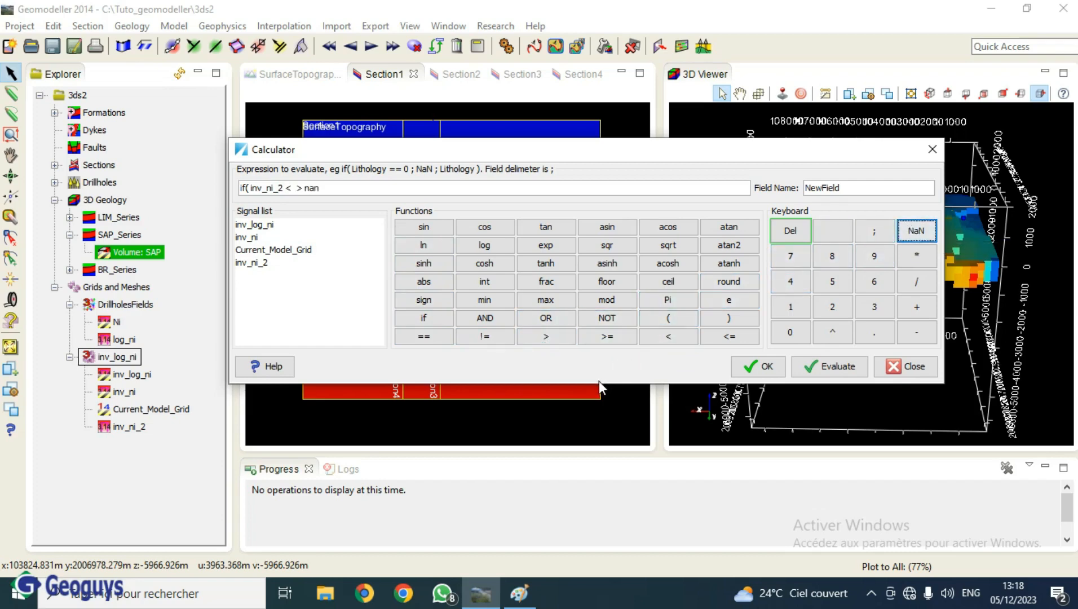
pyautogui.click(874, 232)
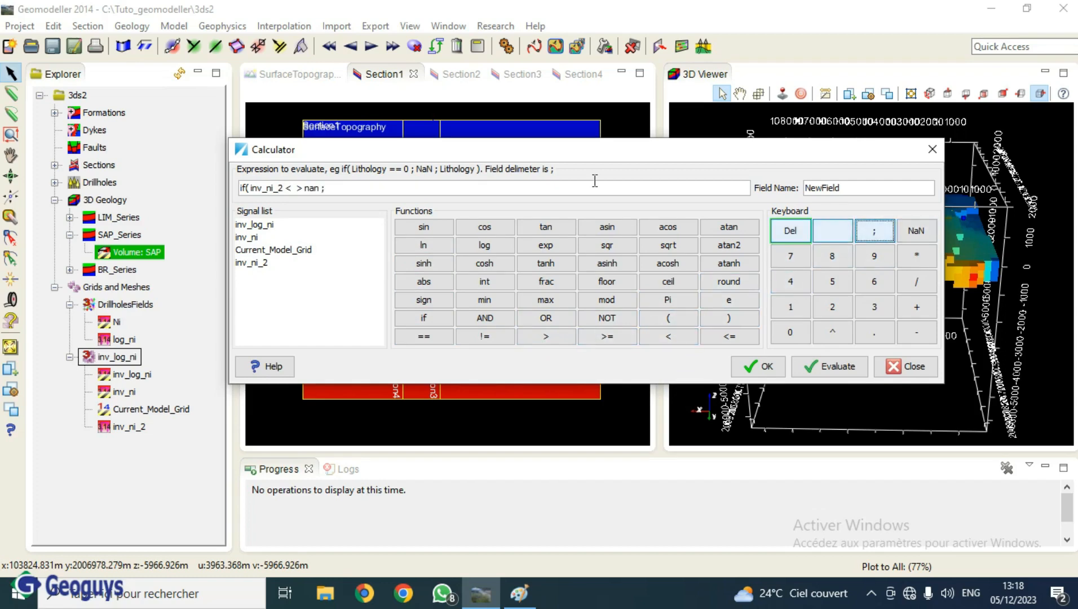
# Complete the if expression with Current_Model_Grid as the true result and nan as the false result
pyautogui.doubleClick(273, 251)
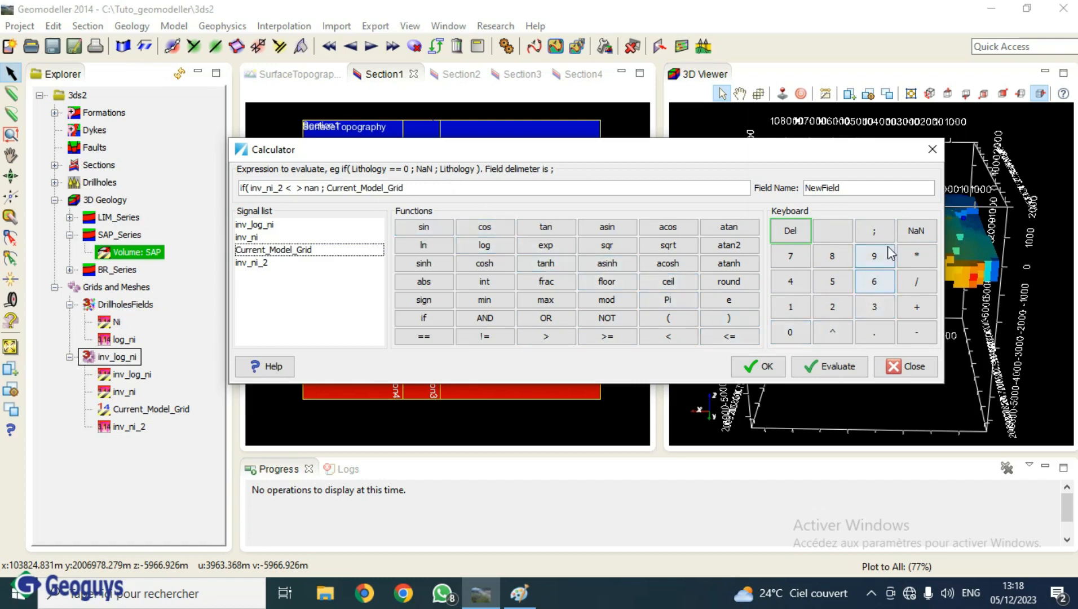
pyautogui.click(874, 230)
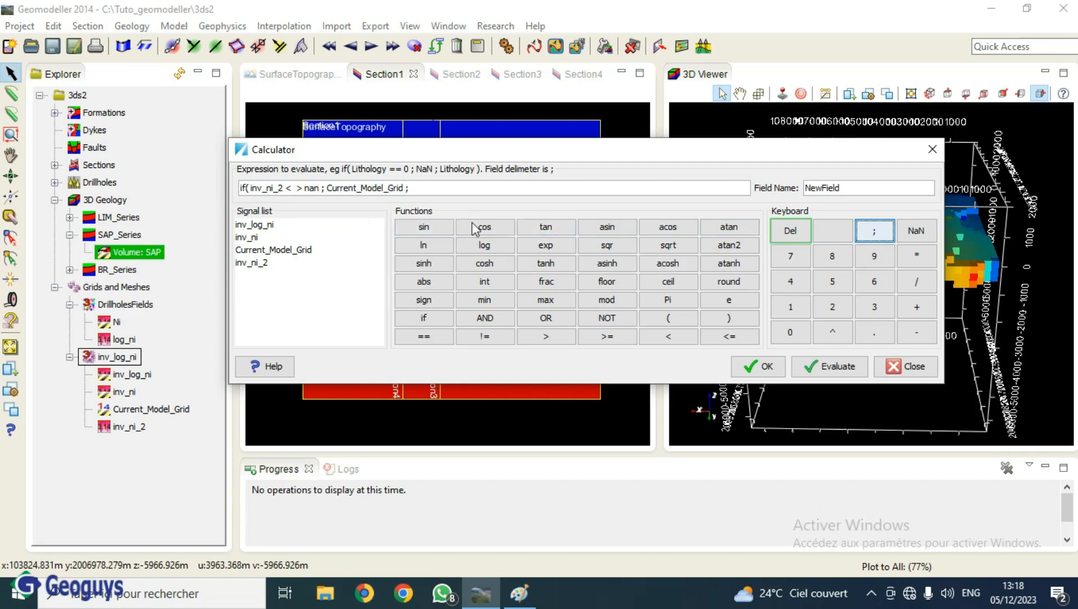
pyautogui.click(915, 238)
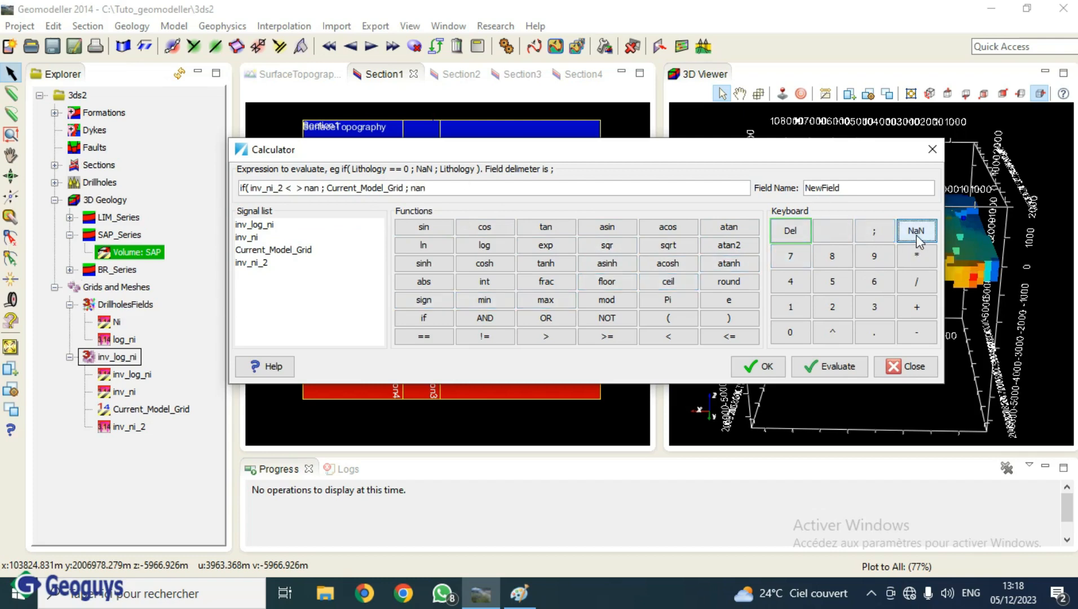
pyautogui.click(728, 317)
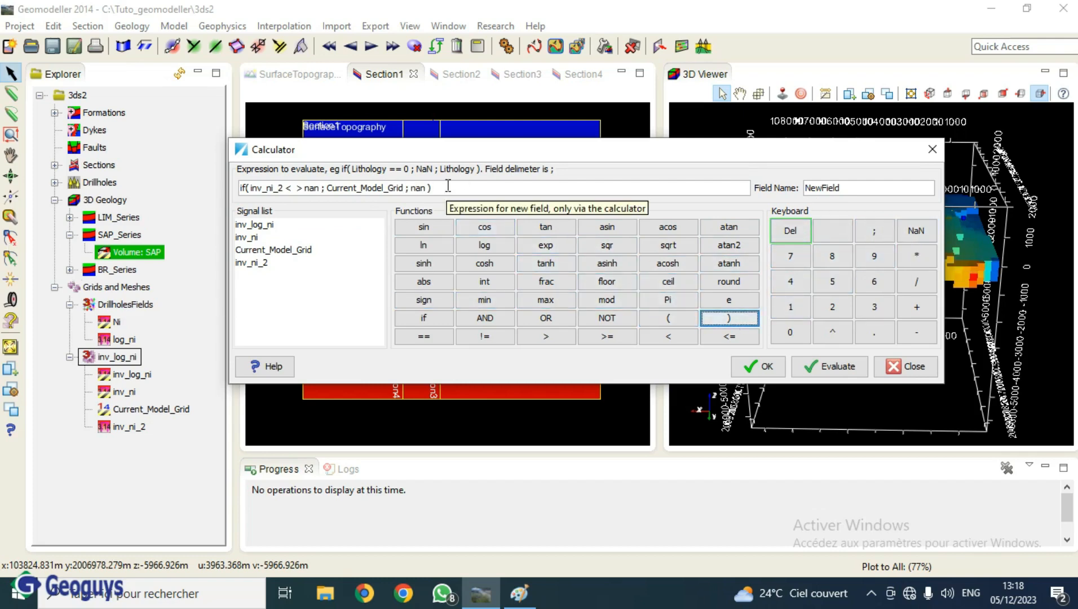
# Name the new field inv_ni_2_lith, evaluate its expression and accept the calculation
pyautogui.doubleClick(854, 189)
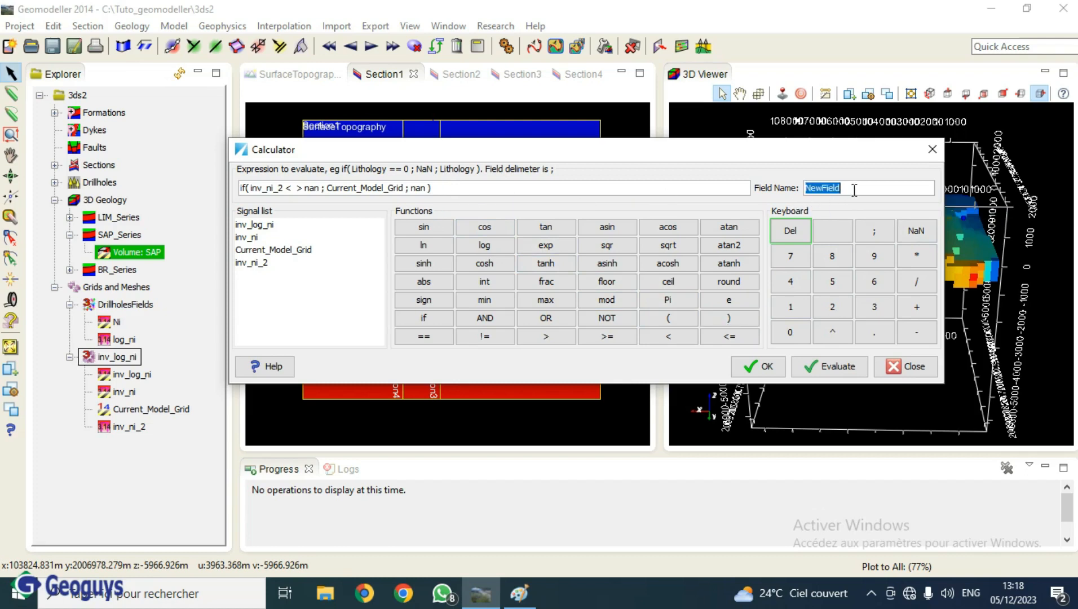
pyautogui.press('BackSpace')
pyautogui.click(836, 373)
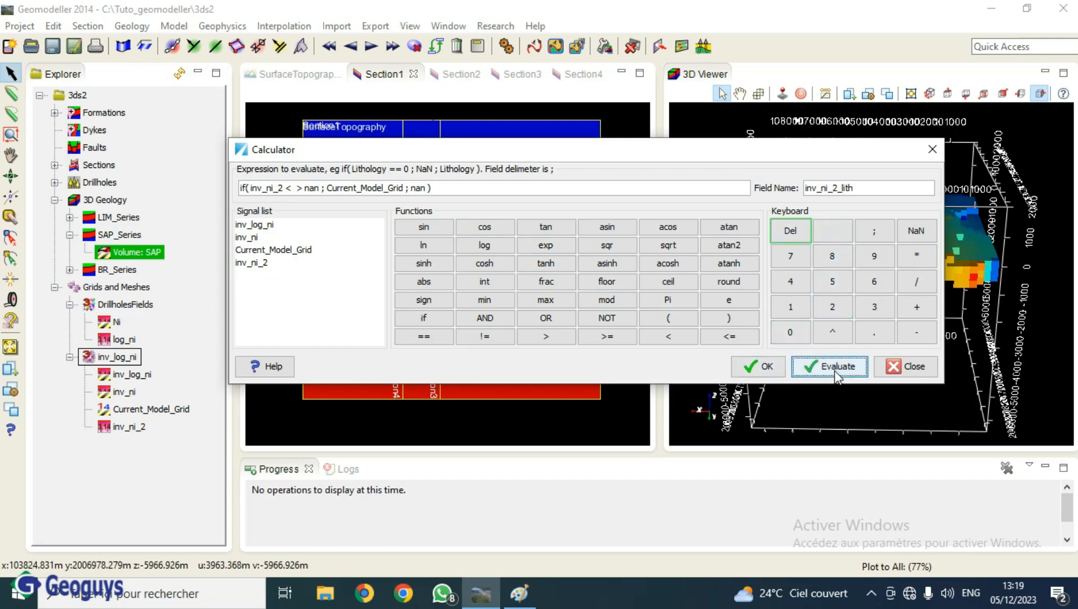
pyautogui.click(767, 368)
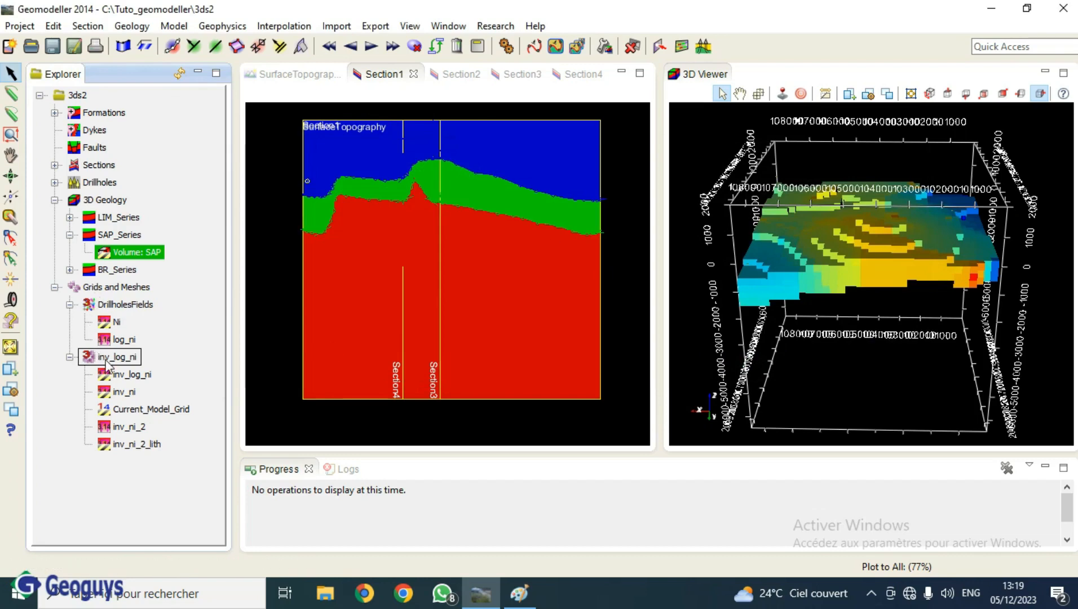
# Remove all views of the inv_log_ni mesh and display inv_ni_2_lith as a 3D volume and on all sections in 3D
pyautogui.rightClick(106, 360)
pyautogui.click(195, 255)
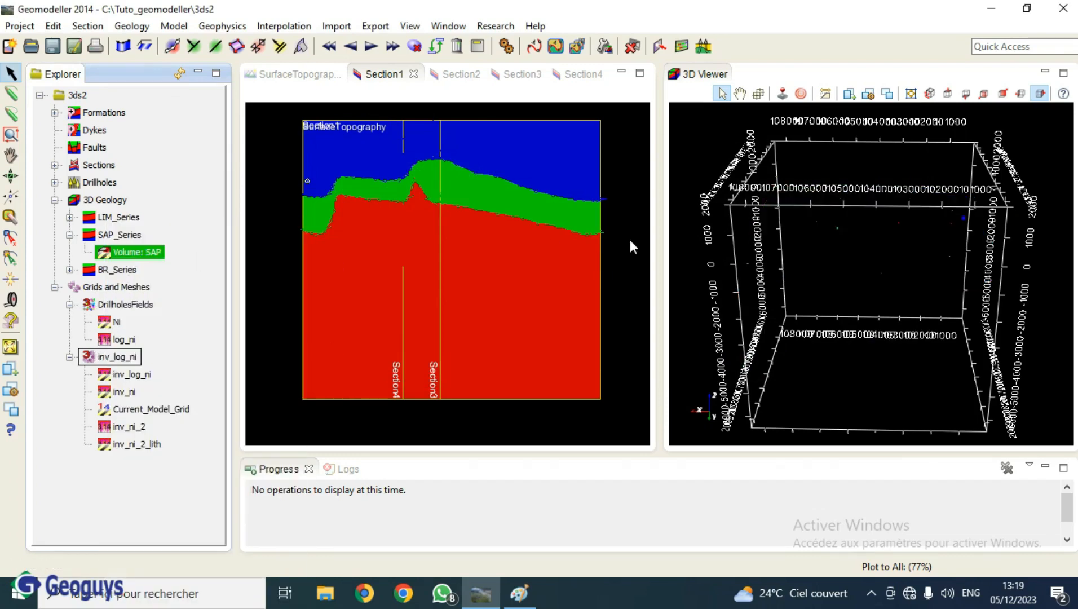
pyautogui.rightClick(144, 445)
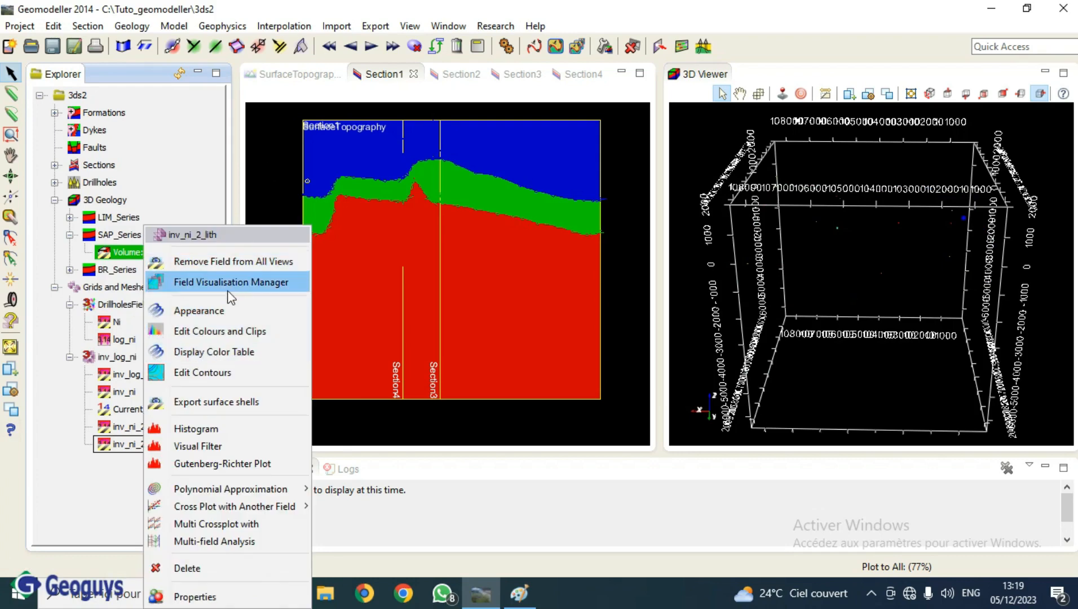
pyautogui.click(231, 285)
pyautogui.click(361, 175)
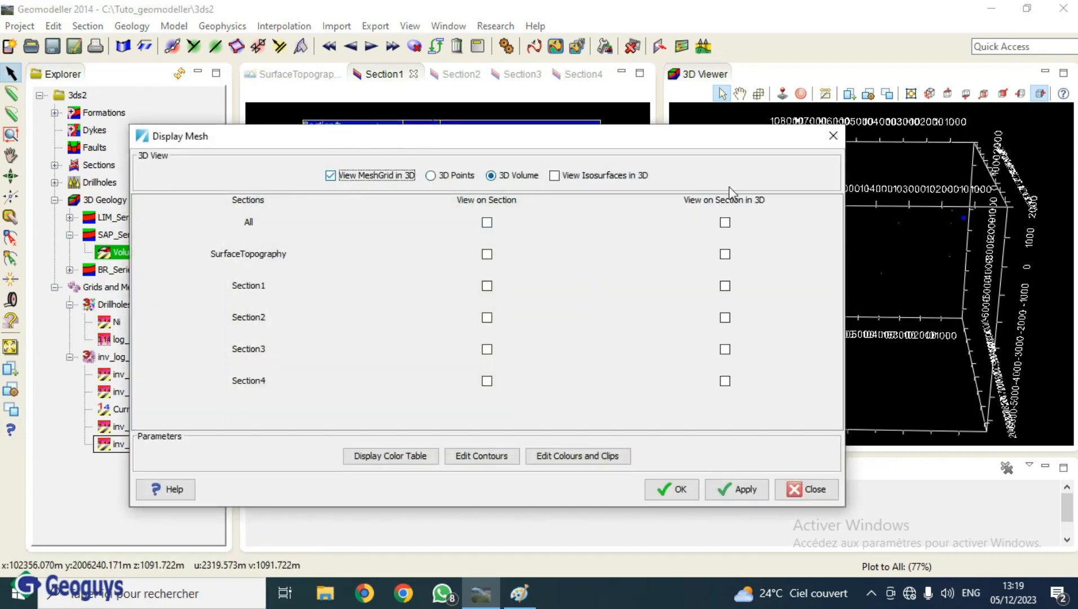
pyautogui.click(724, 222)
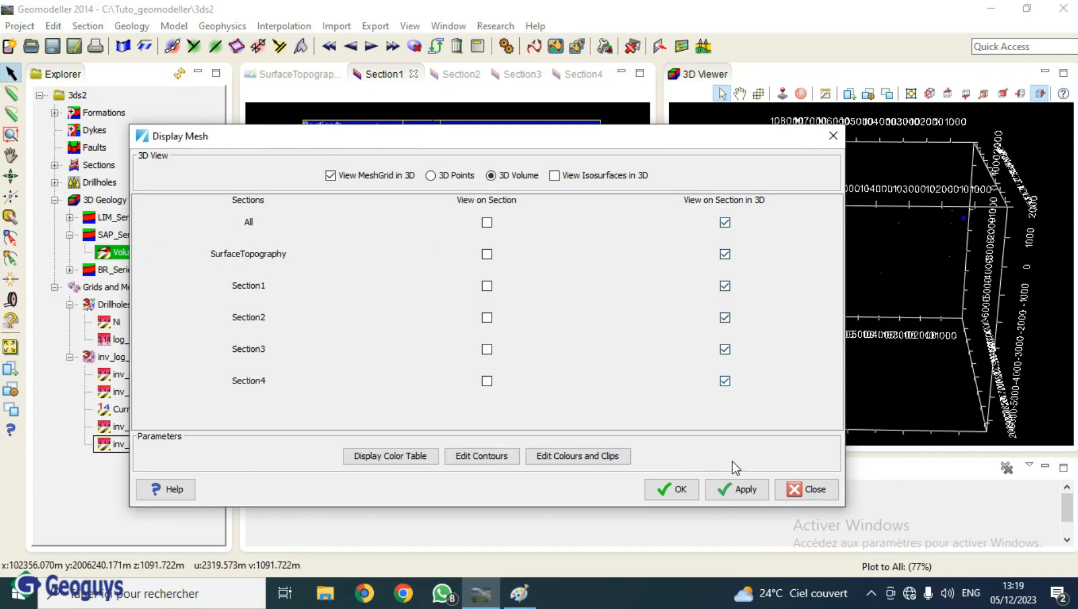
pyautogui.click(748, 496)
pyautogui.click(668, 490)
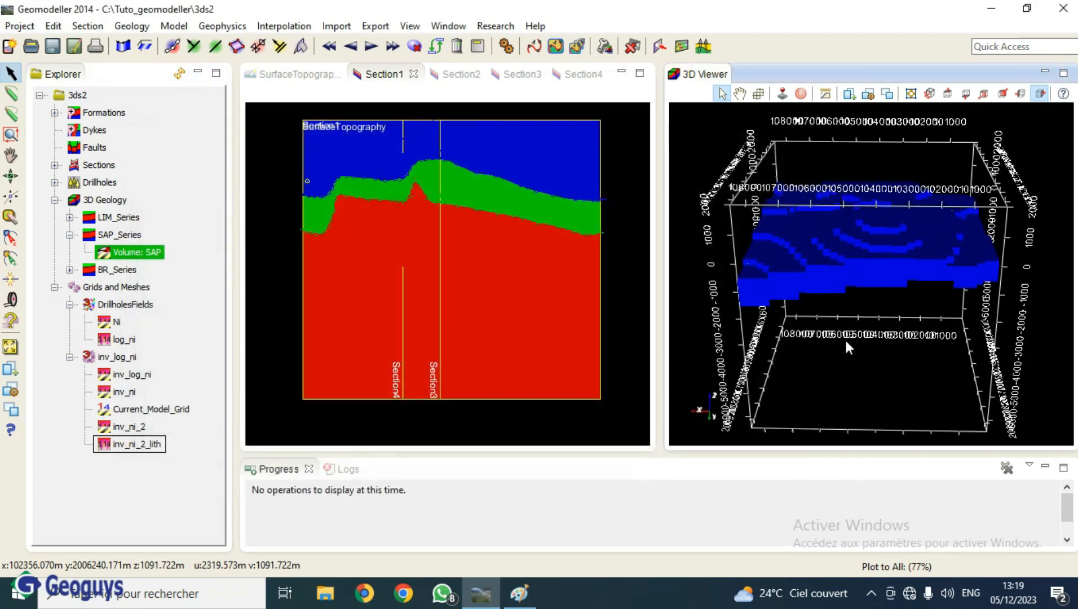
# Examine the inv_ni_2_lith volume from several angles in the 3D viewer
pyautogui.moveTo(845, 338); pyautogui.dragTo(902, 346)
pyautogui.scroll(4, 851, 284)
pyautogui.scroll(-4, 851, 285)
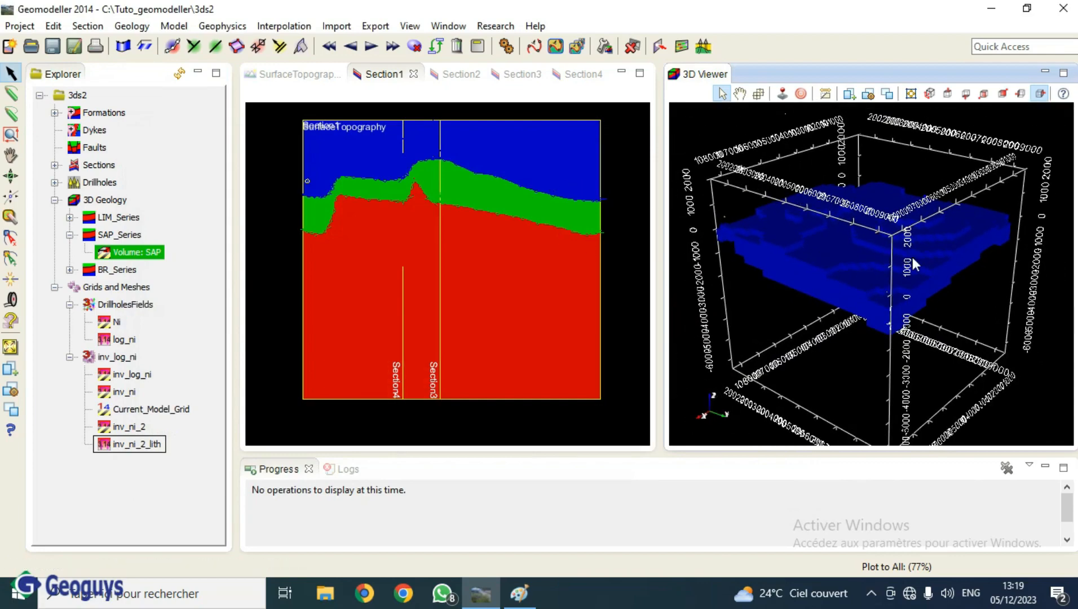
pyautogui.moveTo(971, 276); pyautogui.dragTo(872, 230)
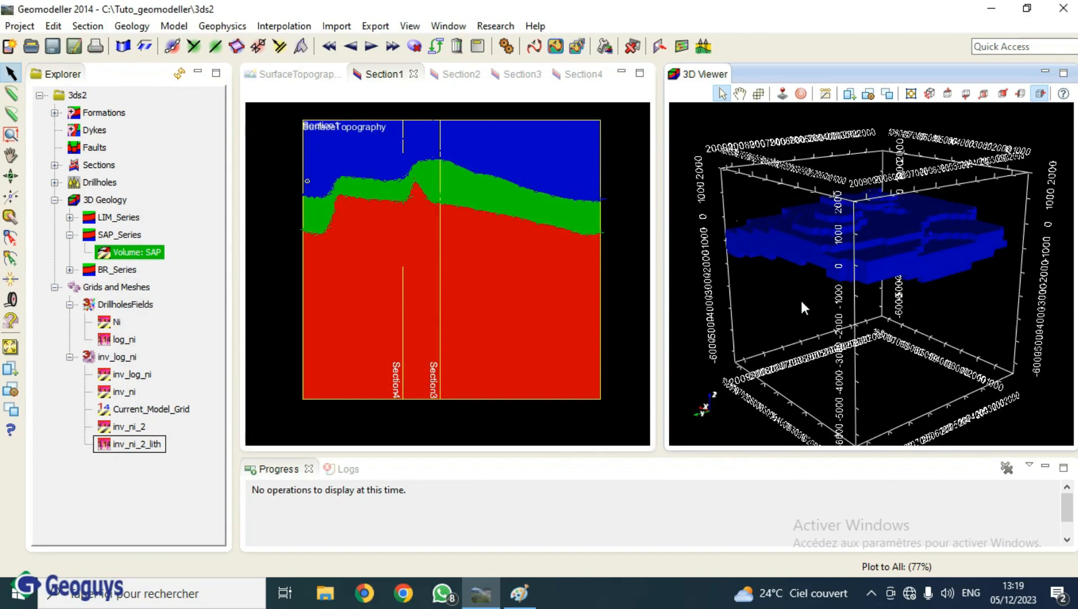
pyautogui.moveTo(801, 301); pyautogui.dragTo(883, 233)
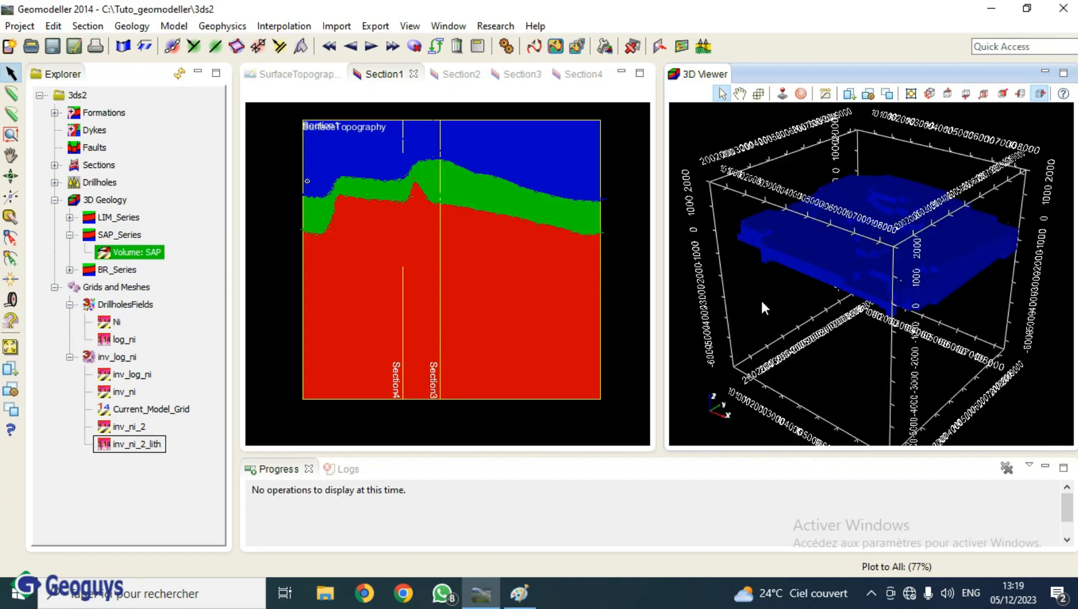
pyautogui.moveTo(764, 307); pyautogui.dragTo(840, 318)
pyautogui.moveTo(773, 303); pyautogui.dragTo(733, 306)
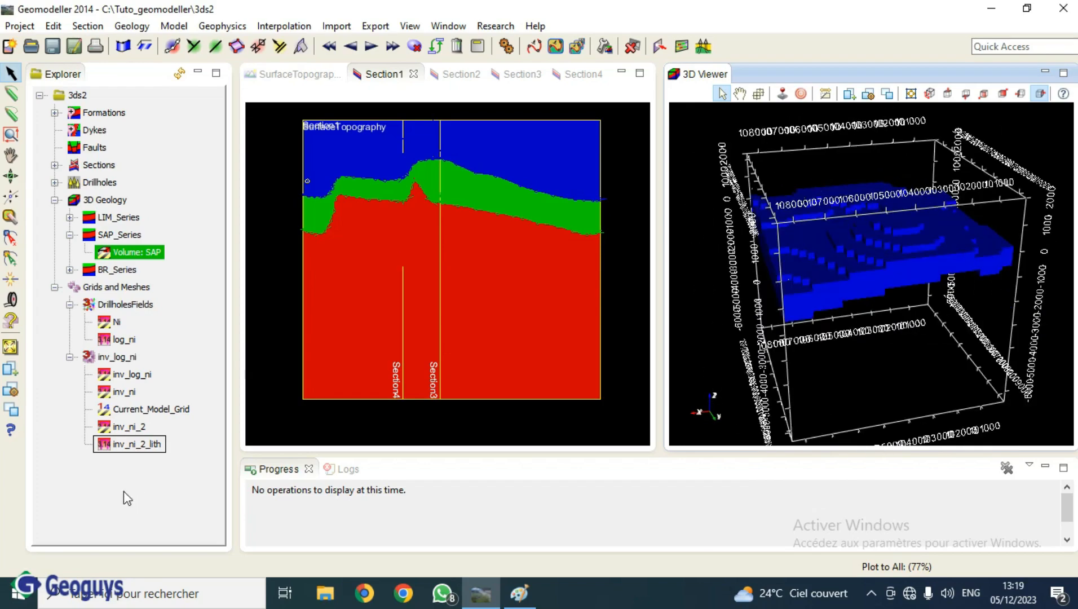
pyautogui.rightClick(152, 449)
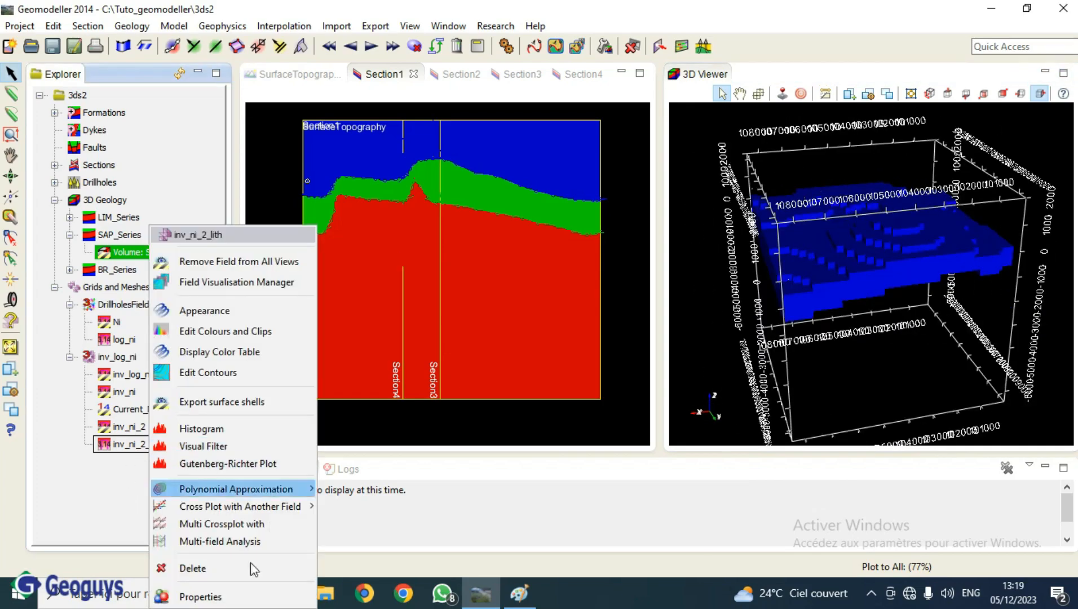
pyautogui.click(201, 597)
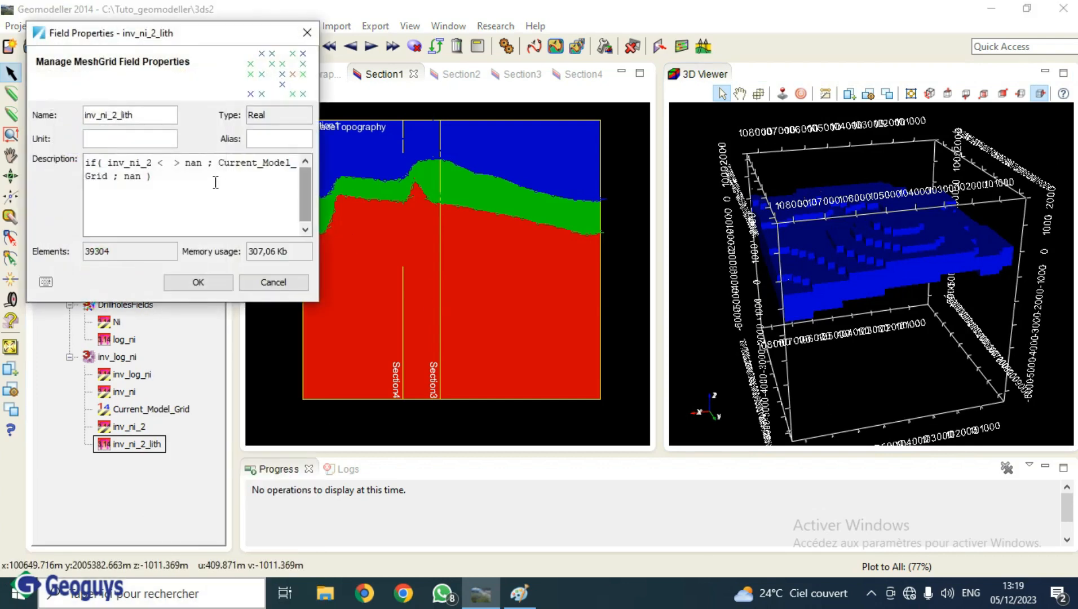
pyautogui.click(307, 32)
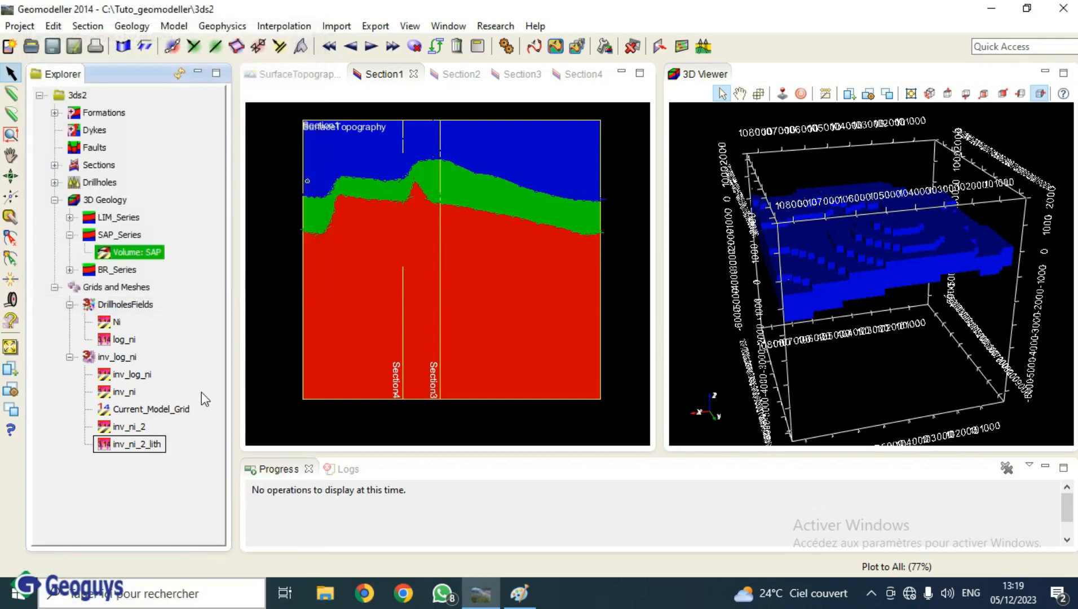
# Set the alias of the inv_ni_2_lith field to Lithology in its field properties
pyautogui.rightClick(161, 448)
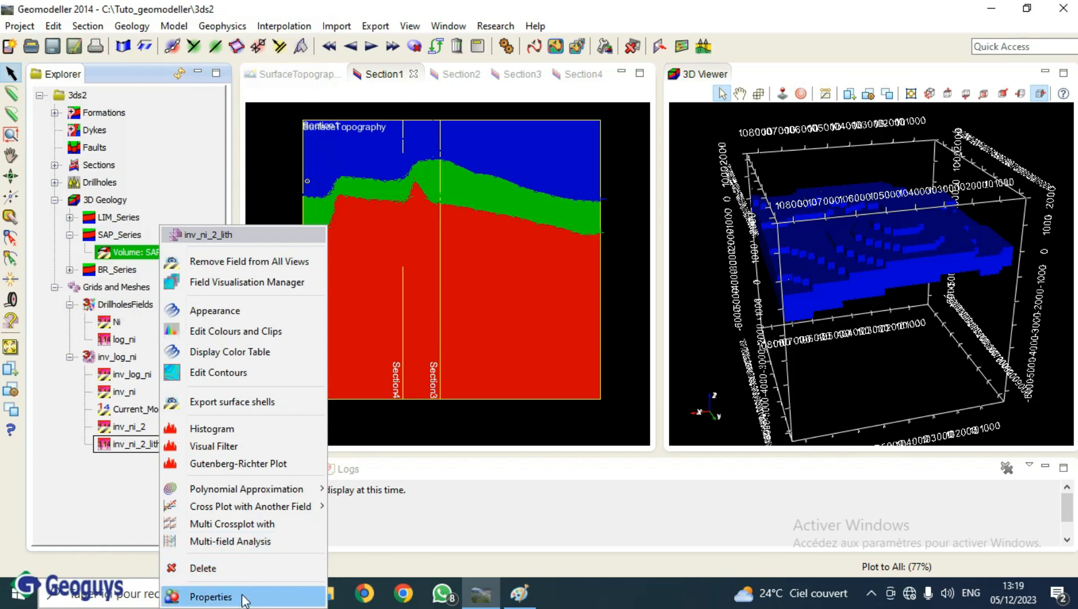
pyautogui.click(208, 596)
pyautogui.click(285, 139)
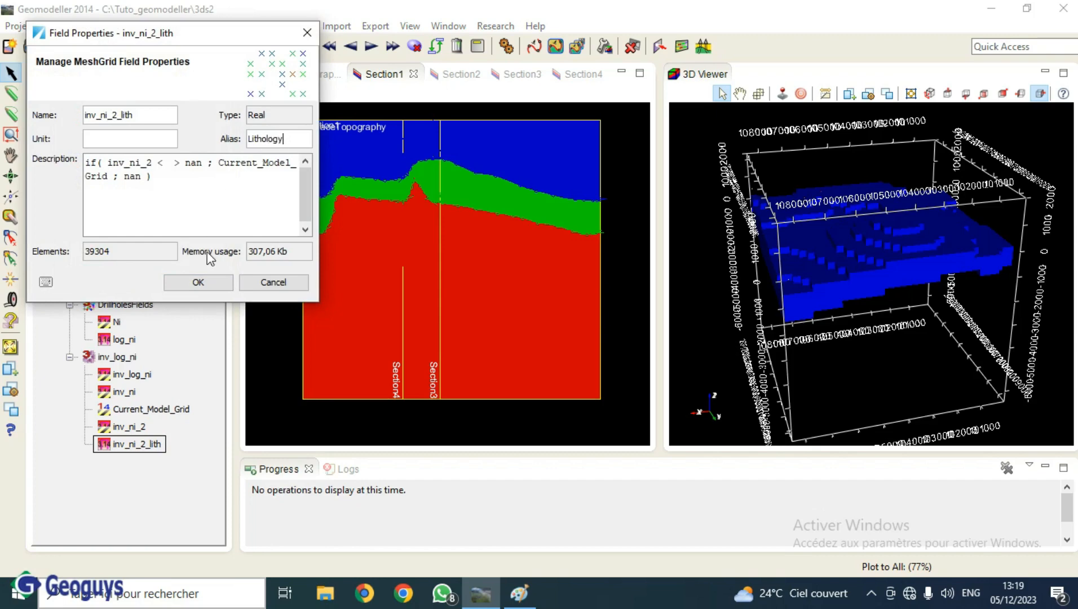
pyautogui.click(218, 284)
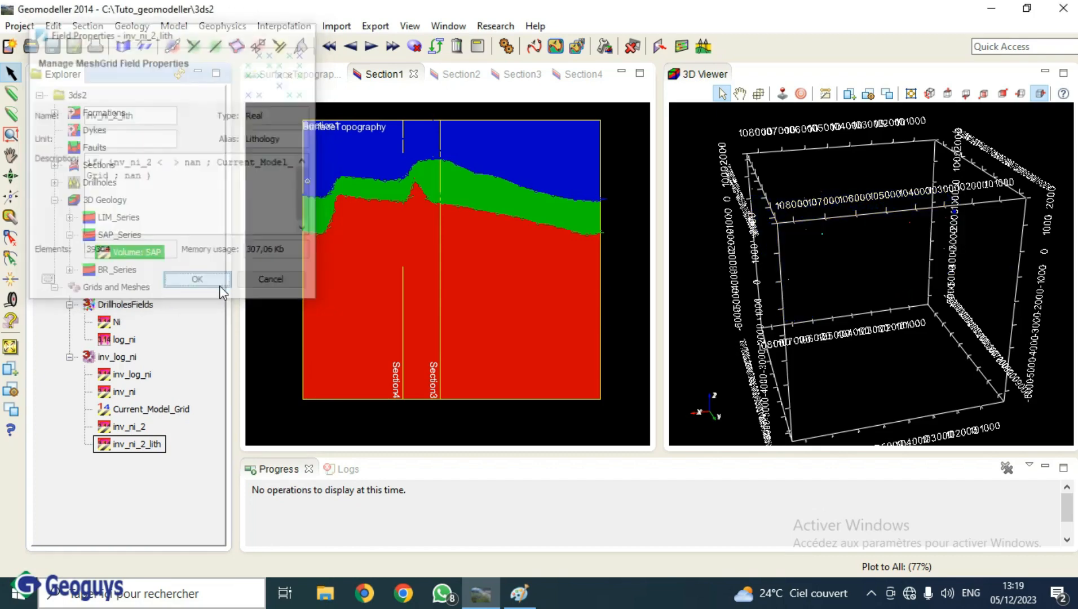
# Open the histogram of the inv_ni_2_lith field and select the SAP lithology's volume entry
pyautogui.rightClick(158, 445)
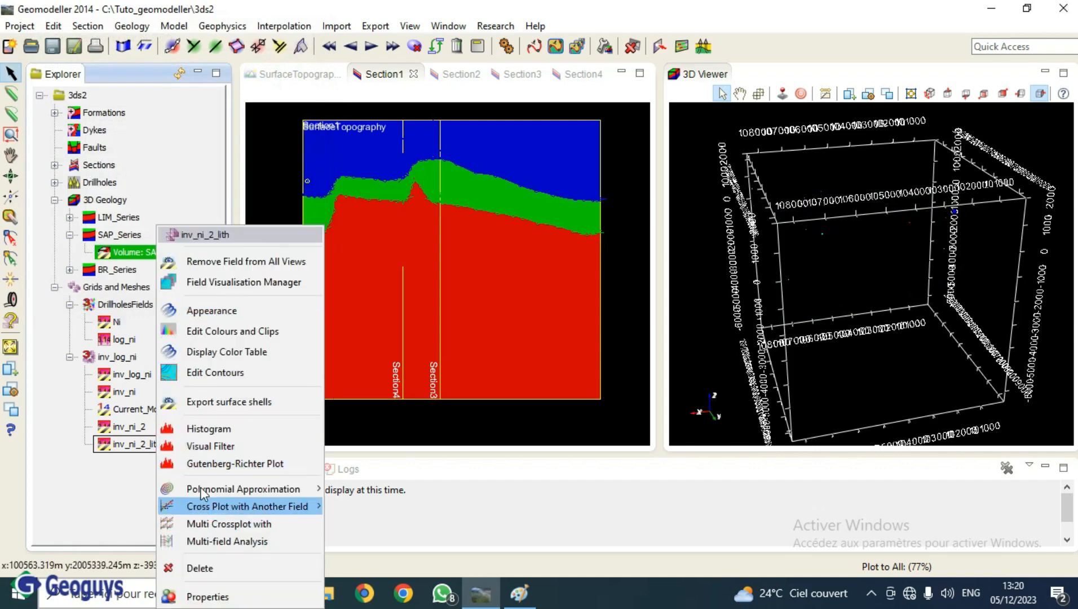
pyautogui.click(209, 429)
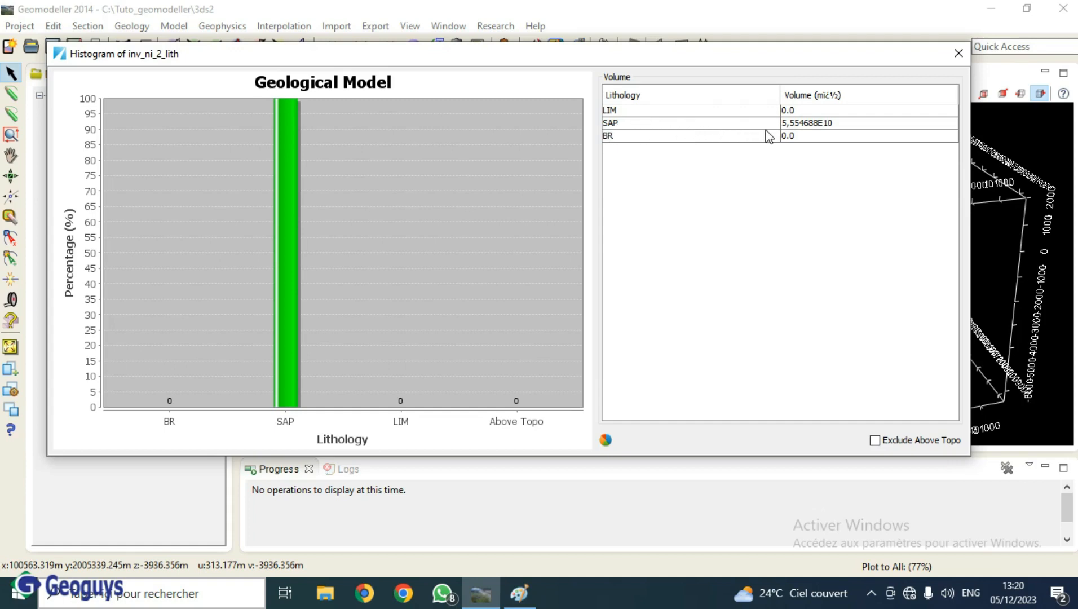
pyautogui.click(833, 129)
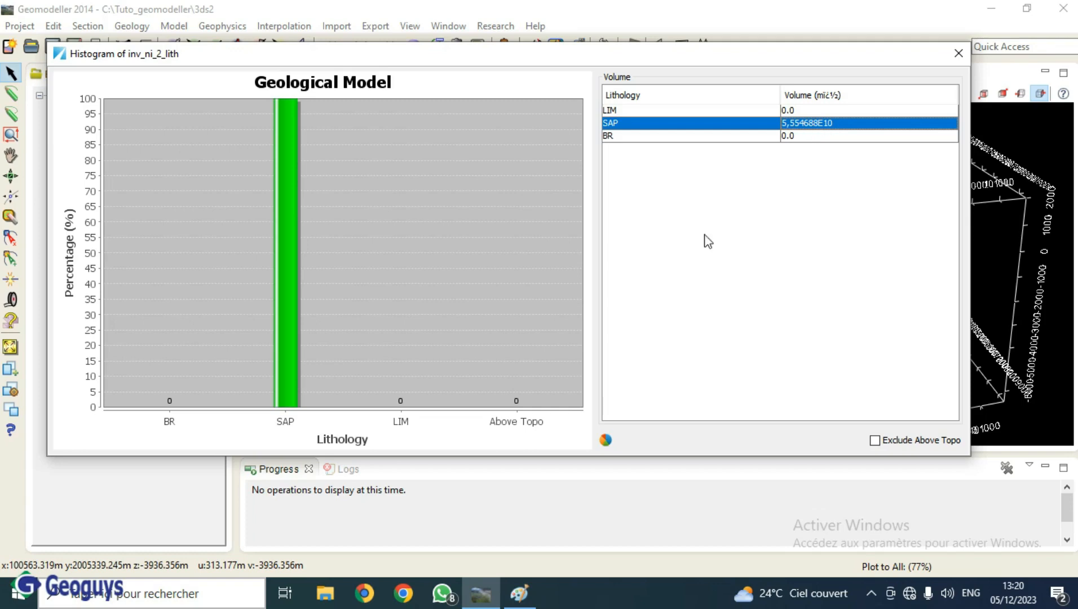
# Switch to Paint and add the text V=50000 below the wet and dry tonnage formulas
pyautogui.moveTo(521, 596)
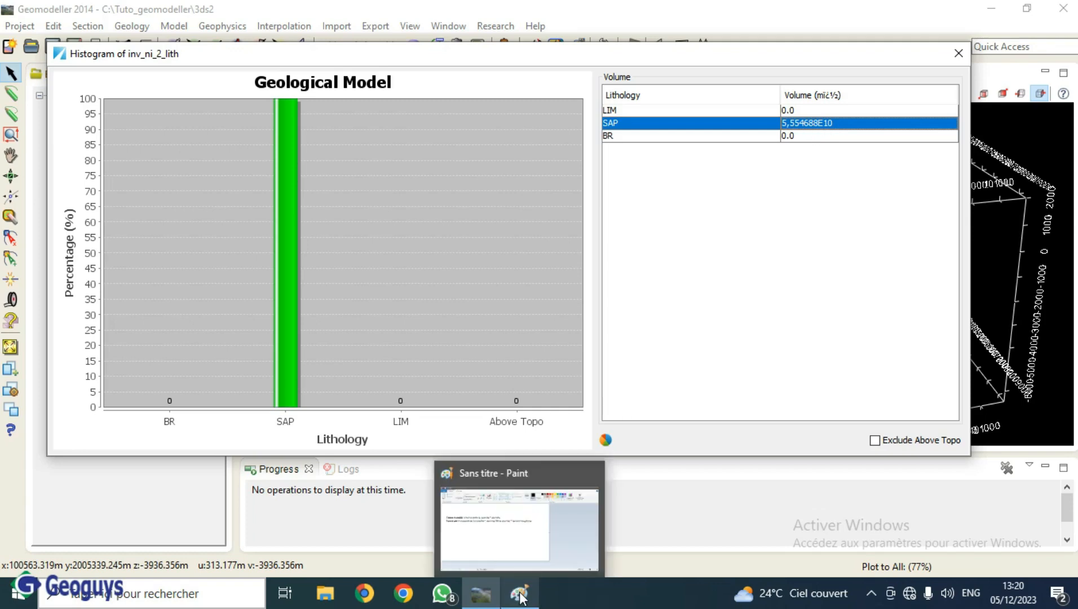
pyautogui.click(521, 597)
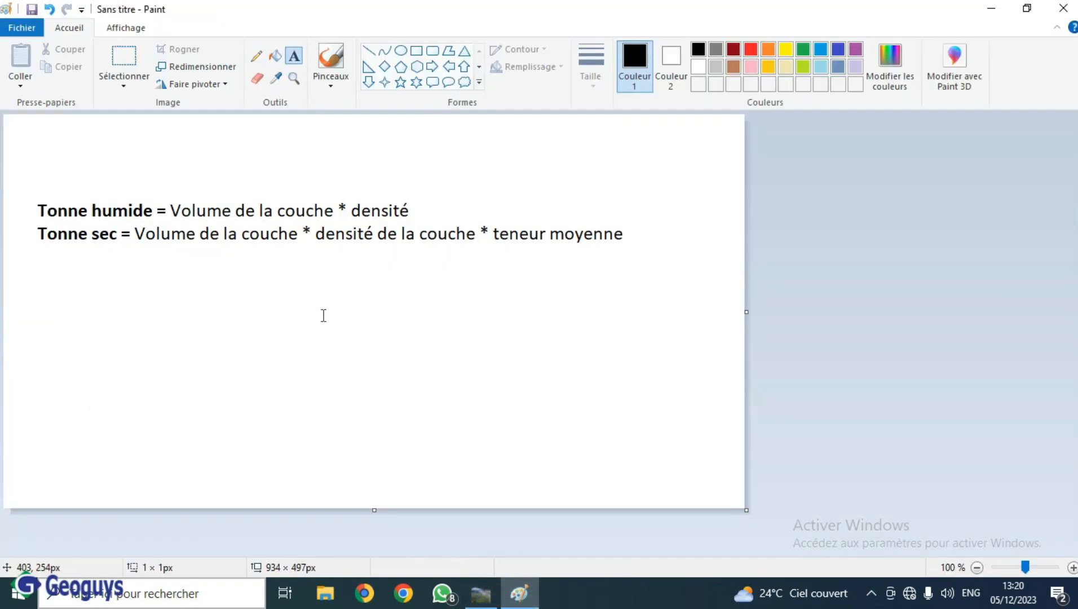
pyautogui.click(324, 315)
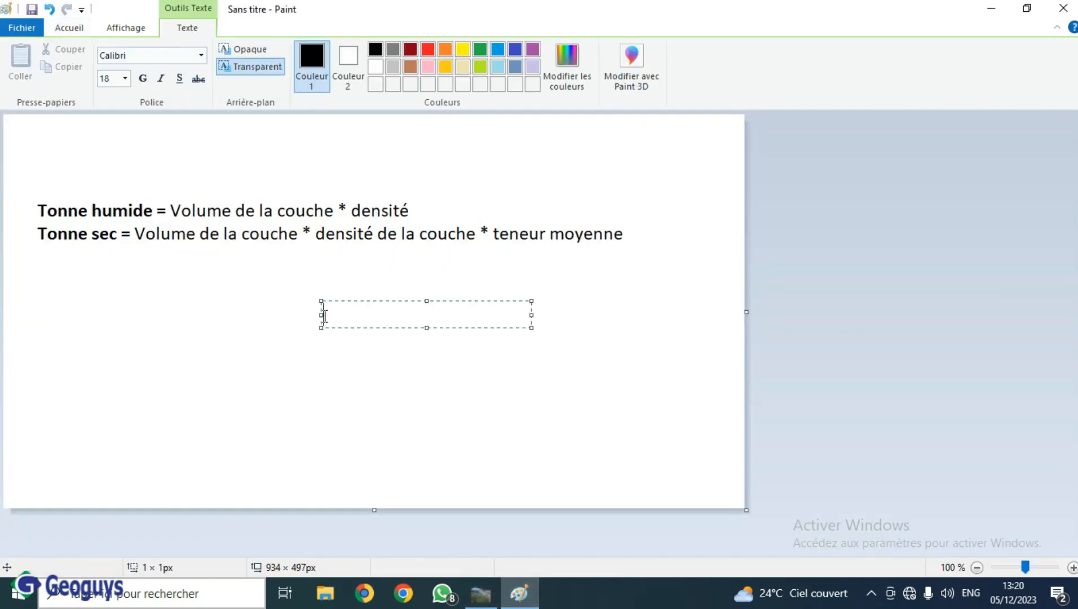
pyautogui.write('V=50000')
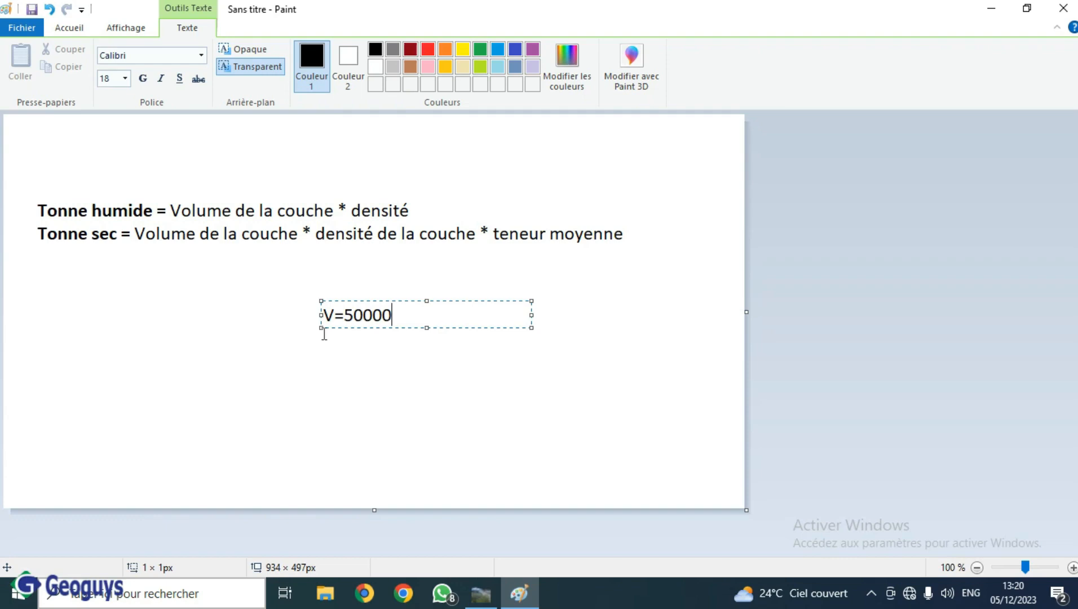
# Close the inv_ni_2_lith histogram in Geomodeller, and append *2. to the V=50000 text in Paint
pyautogui.click(481, 593)
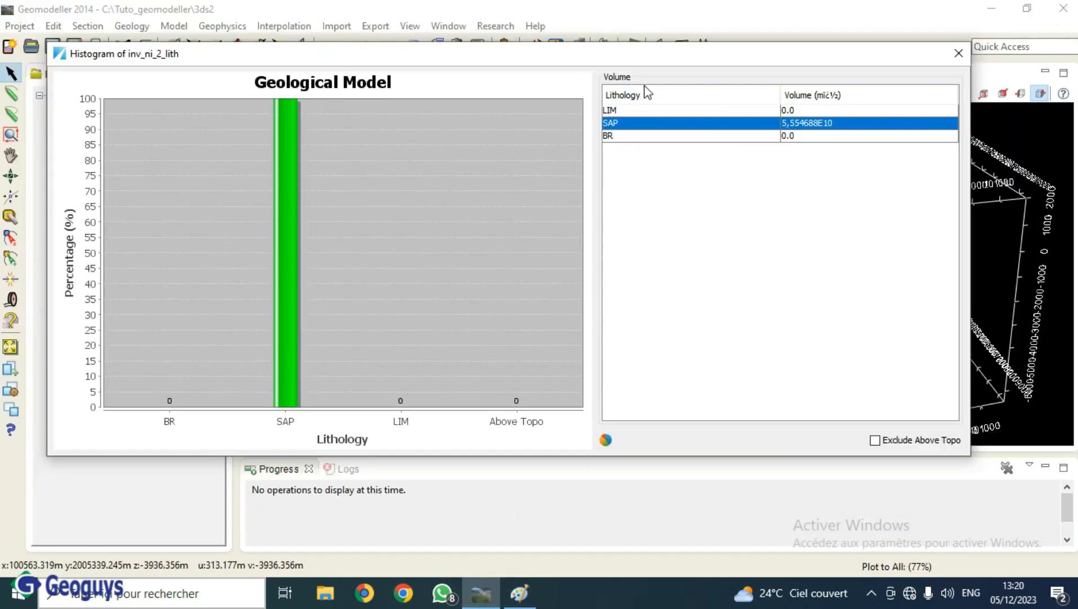
pyautogui.click(958, 53)
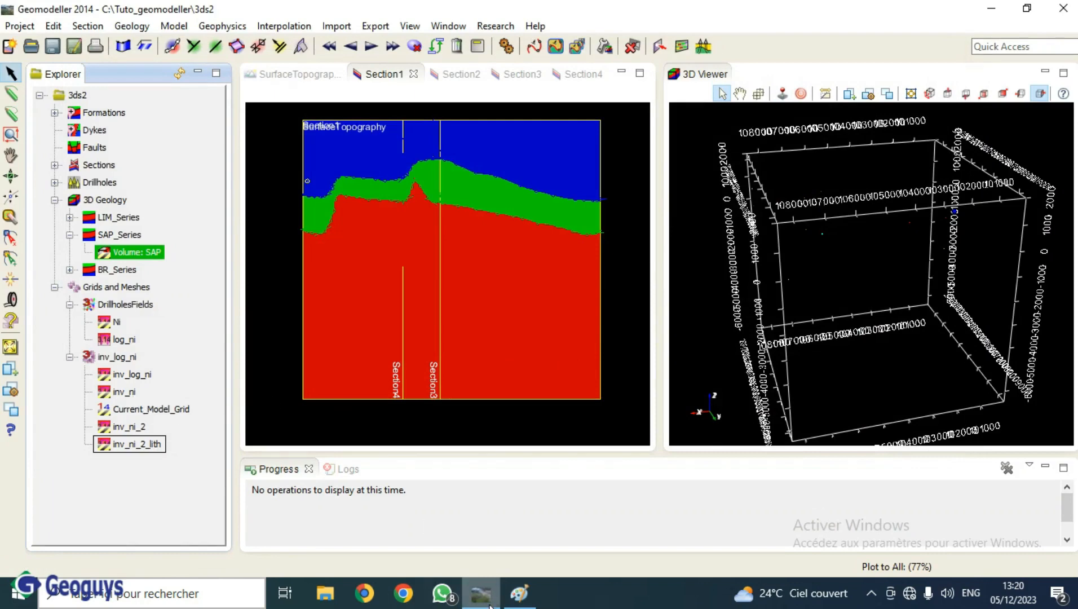
pyautogui.click(519, 593)
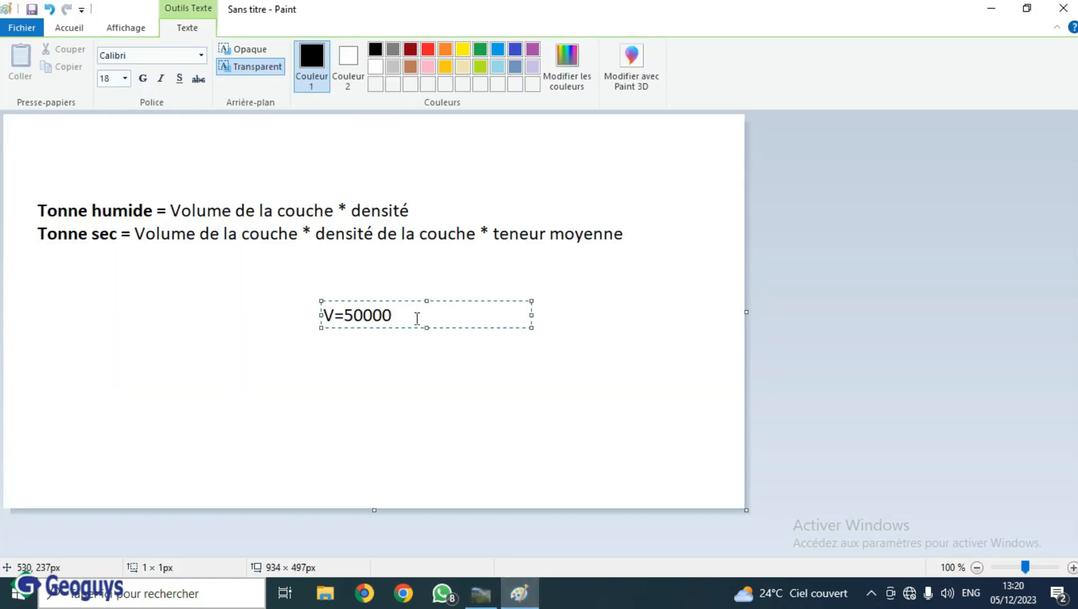
pyautogui.write('*2.')
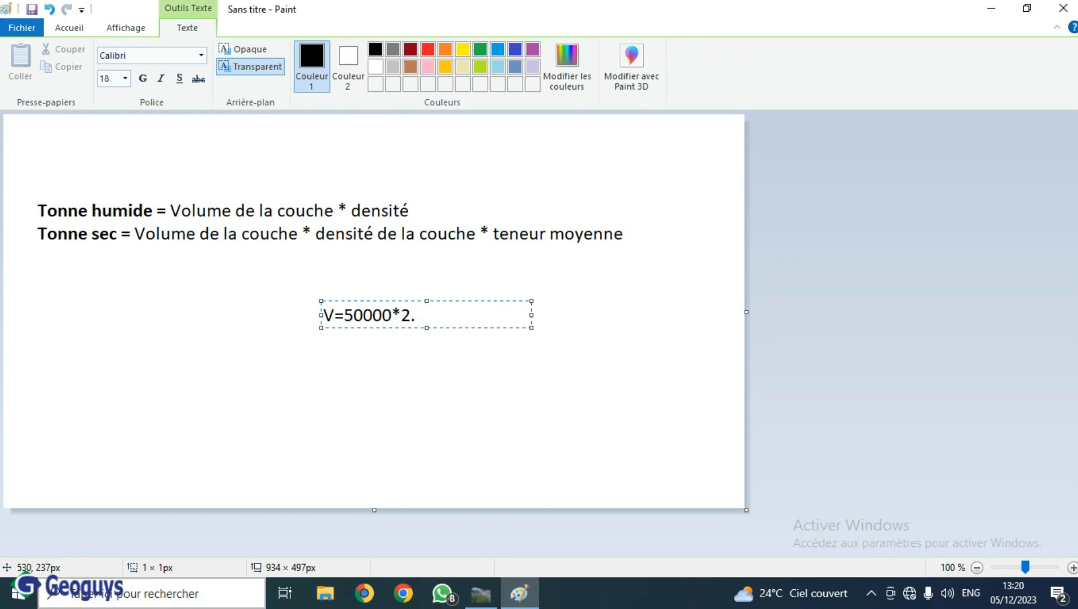